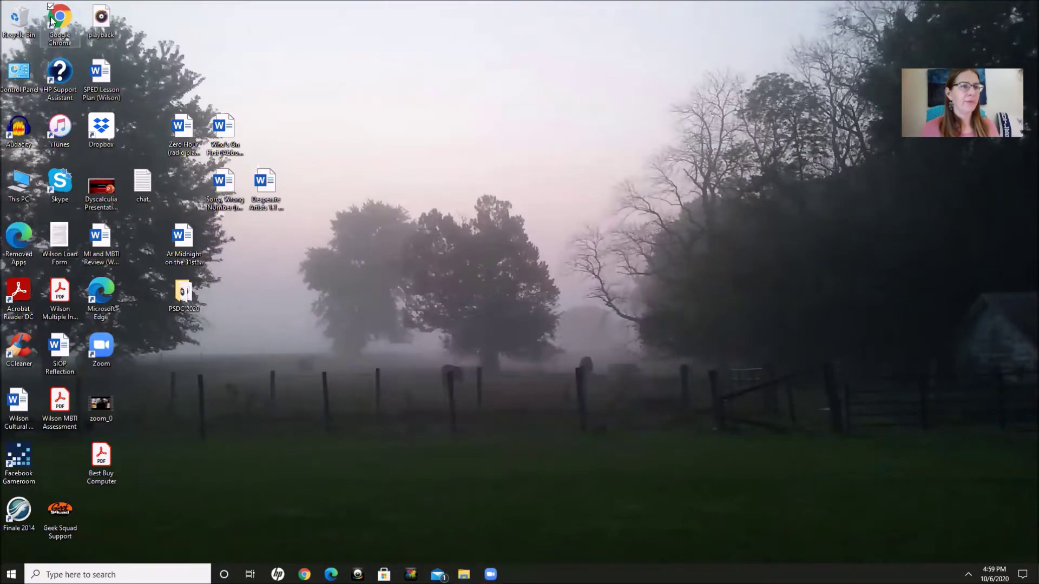
Step: Launch Chrome and search Google for the Poetry Society of Indiana
{"action": "double_click", "coordinate": [52, 20]}
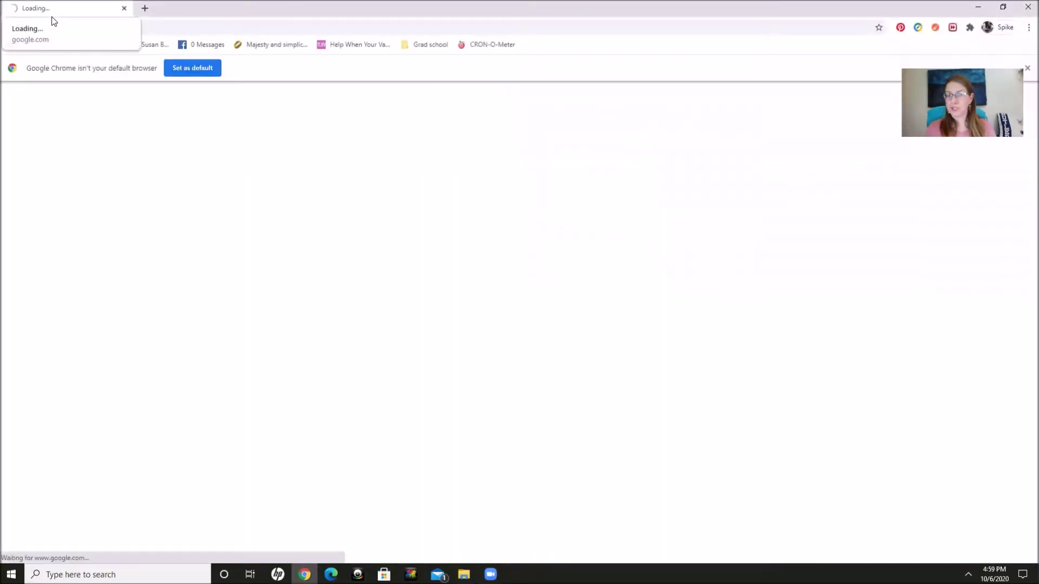
{"action": "left_click", "coordinate": [159, 26]}
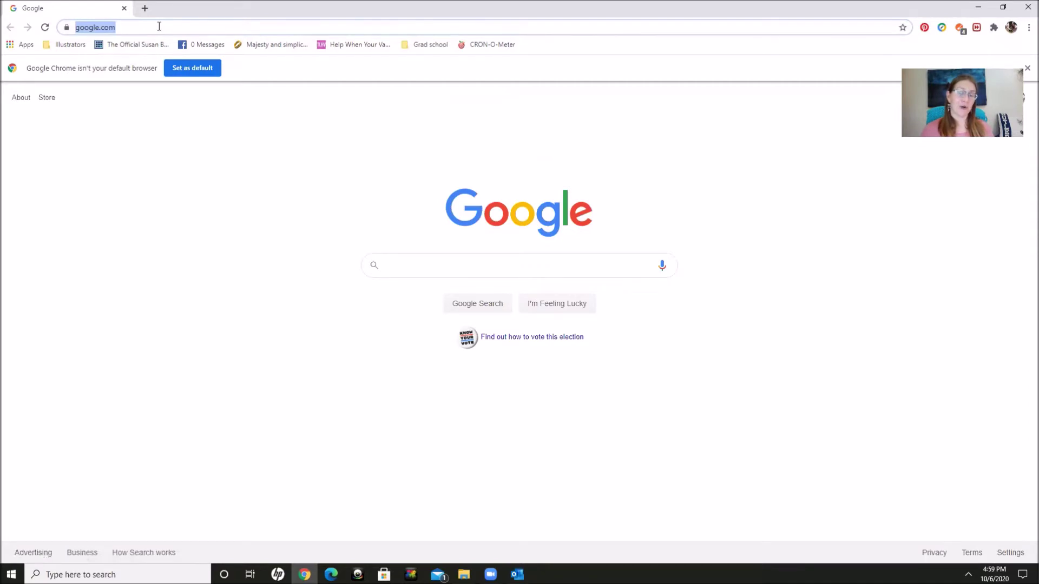
{"action": "type", "text": "poetry"}
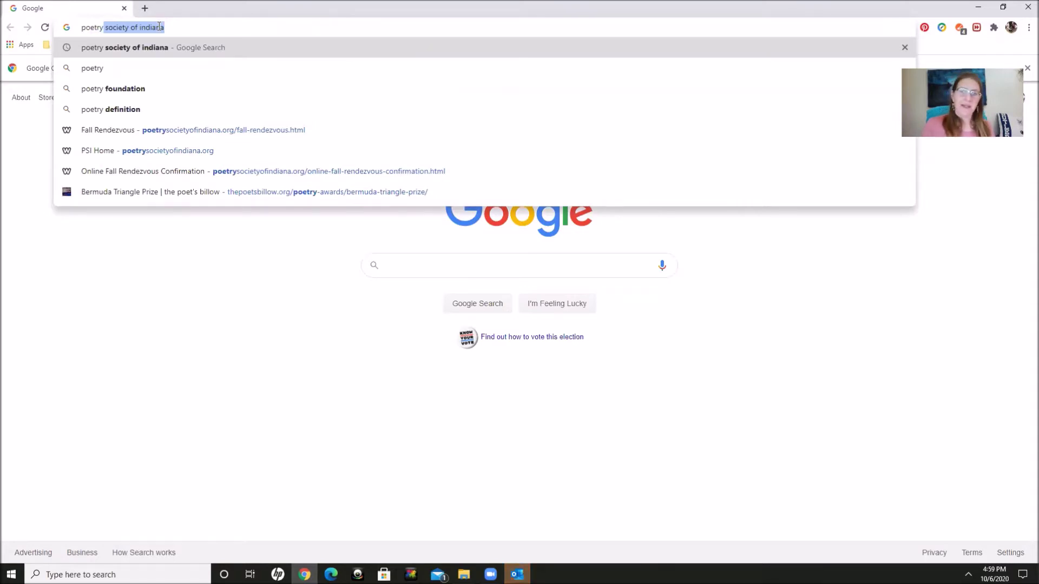
{"action": "key", "text": "Return"}
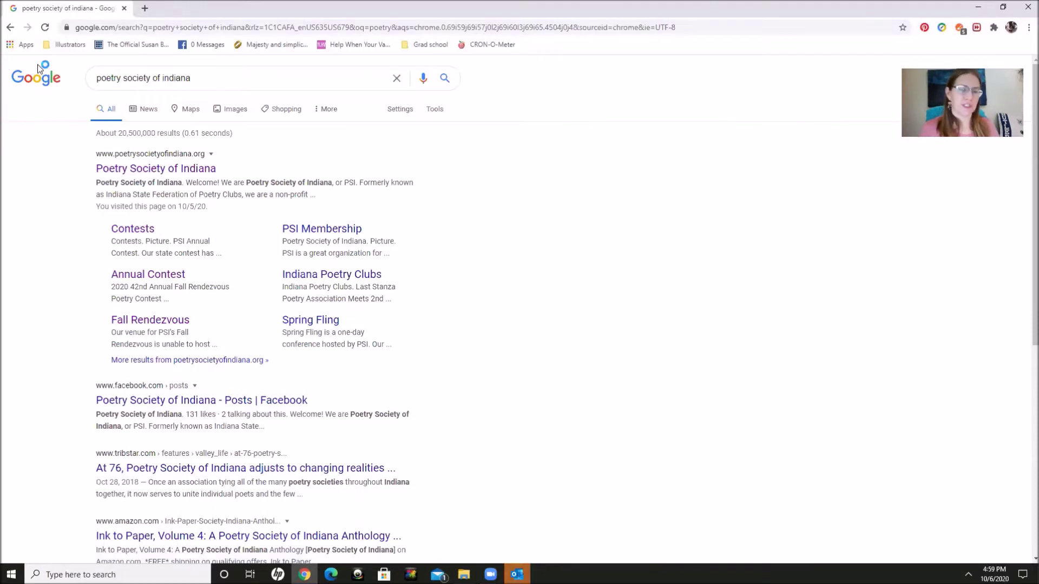
Step: Go from the society's home page to the Online Fall Rendezvous page and scroll to the Saturday, Oct 17 schedule
{"action": "left_click", "coordinate": [137, 168]}
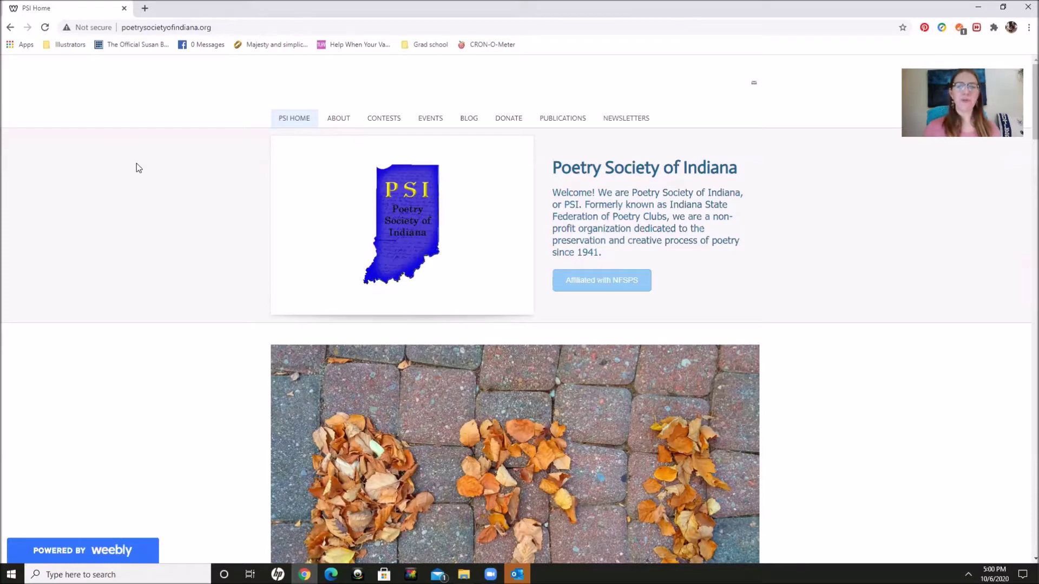
{"action": "scroll", "coordinate": [139, 168], "scroll_direction": "down", "scroll_amount": 4}
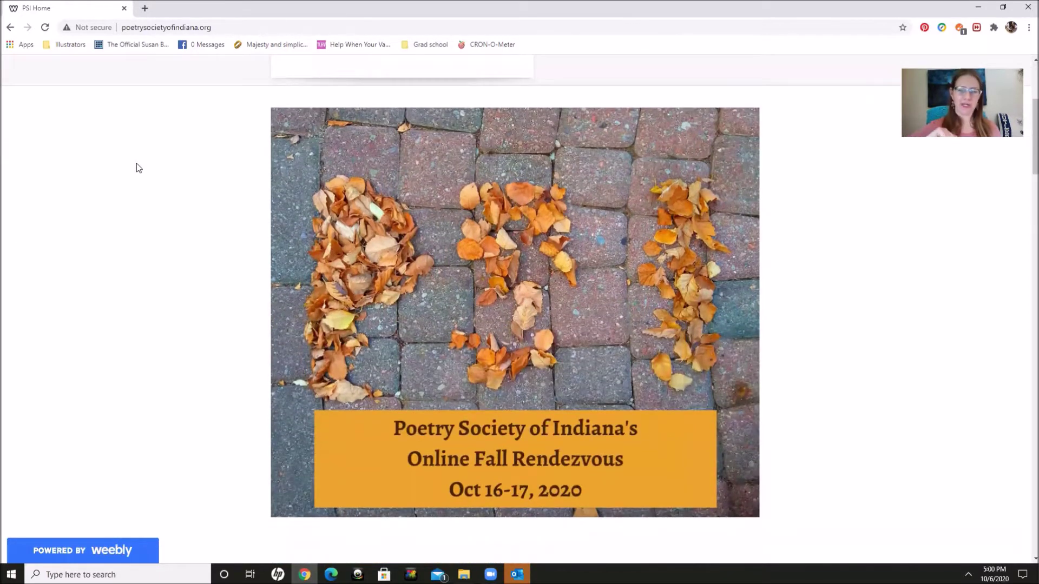
{"action": "left_click", "coordinate": [515, 312]}
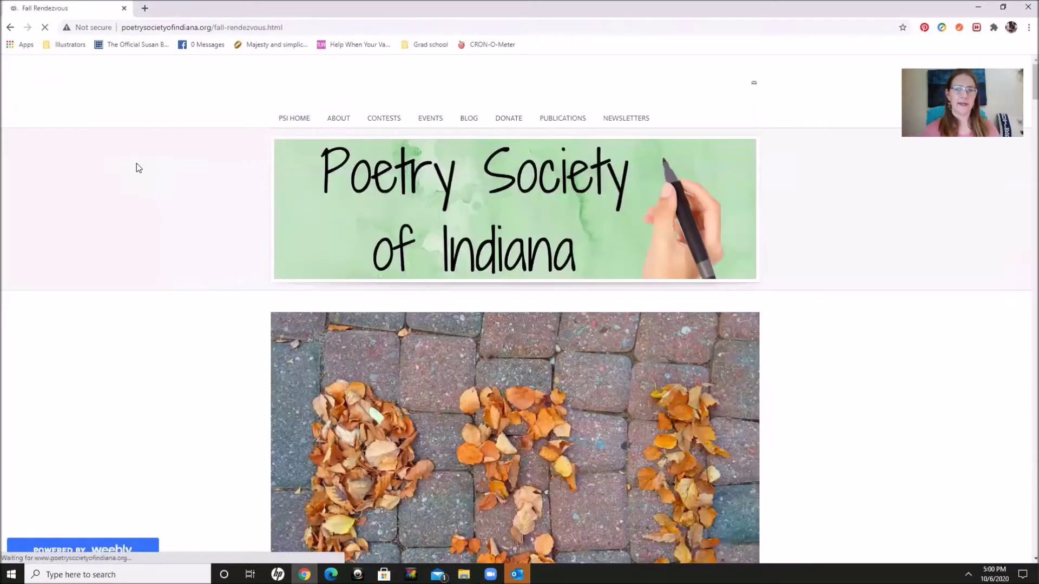
{"action": "scroll", "coordinate": [138, 168], "scroll_direction": "down", "scroll_amount": 4}
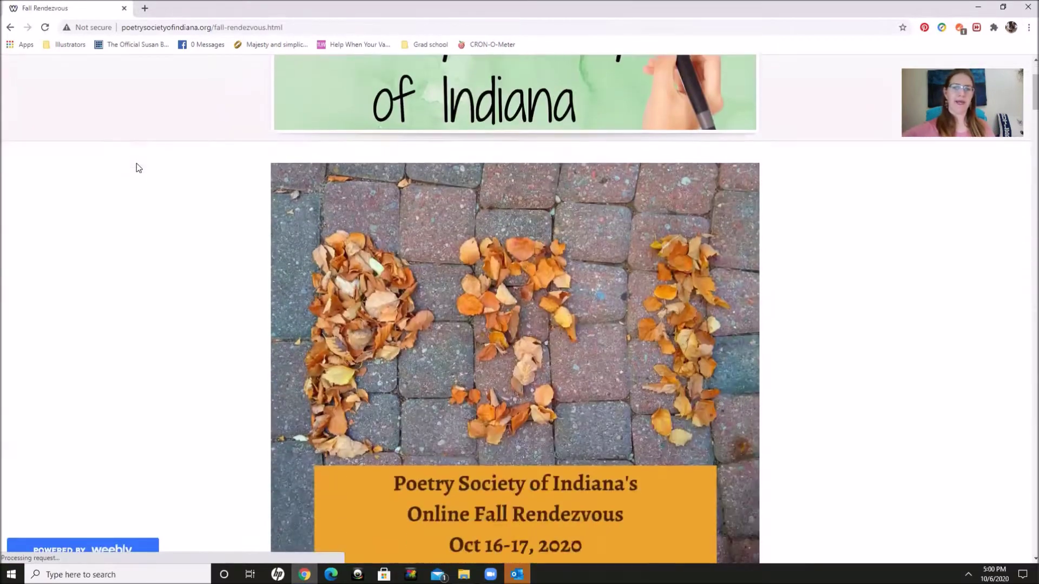
{"action": "scroll", "coordinate": [139, 168], "scroll_direction": "down", "scroll_amount": 4}
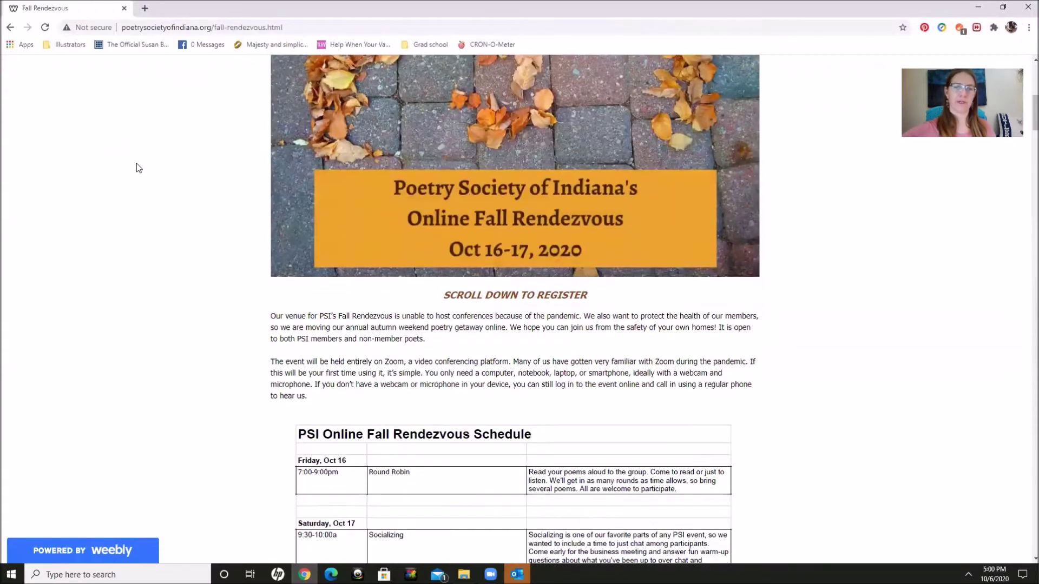
{"action": "scroll", "coordinate": [139, 168], "scroll_direction": "down", "scroll_amount": 6}
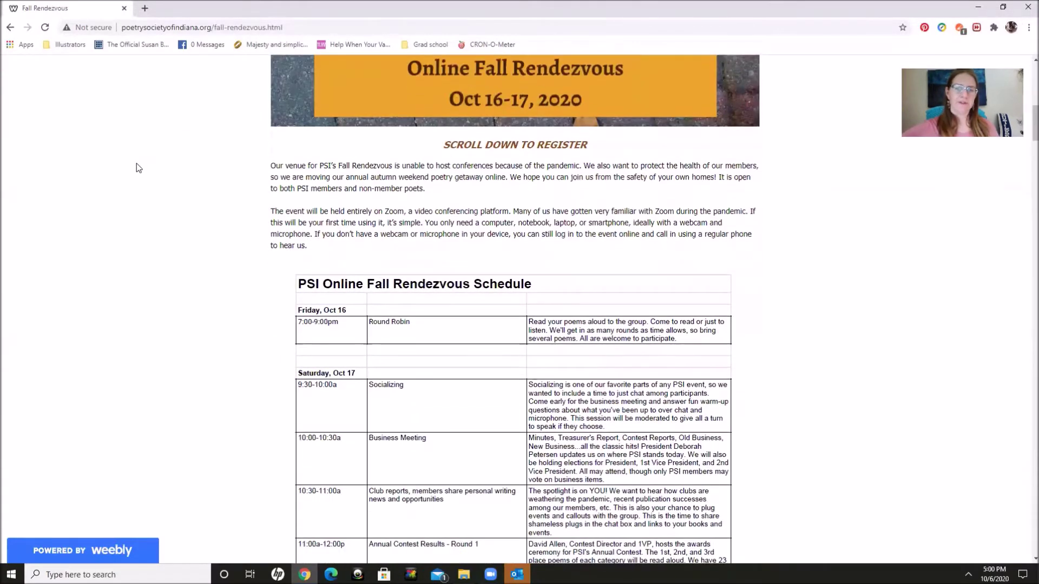
{"action": "scroll", "coordinate": [138, 168], "scroll_direction": "down", "scroll_amount": 1}
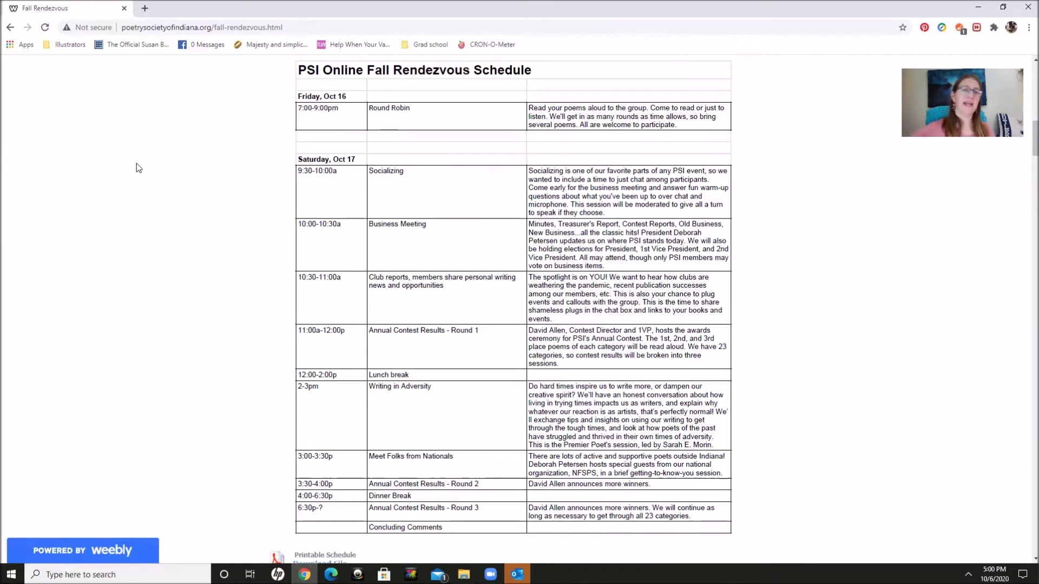
{"action": "scroll", "coordinate": [138, 168], "scroll_direction": "down", "scroll_amount": 1}
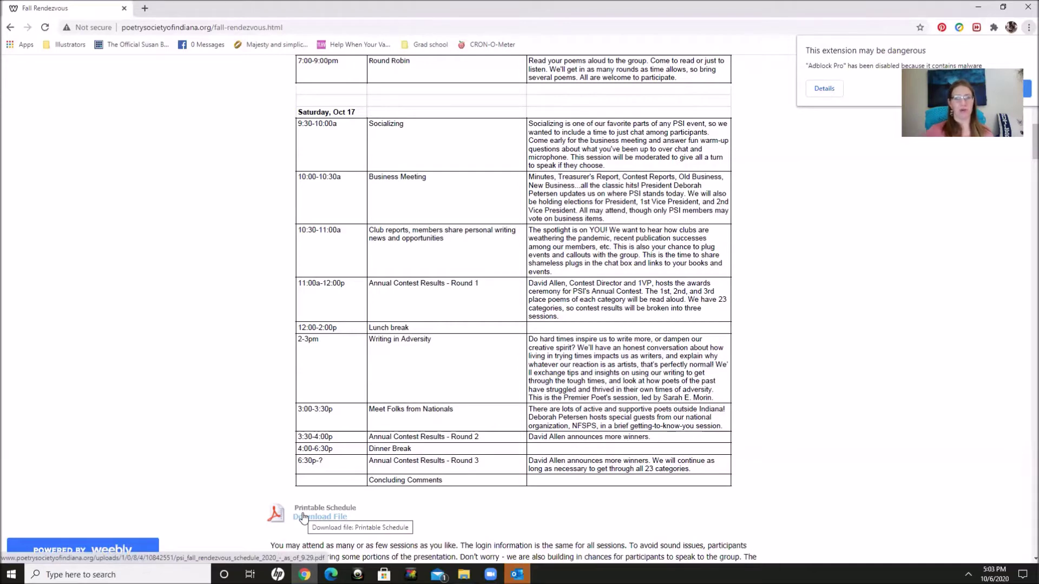
Step: Scroll past the Elections section to the free Registration Form
{"action": "scroll", "coordinate": [303, 517], "scroll_direction": "down", "scroll_amount": 2}
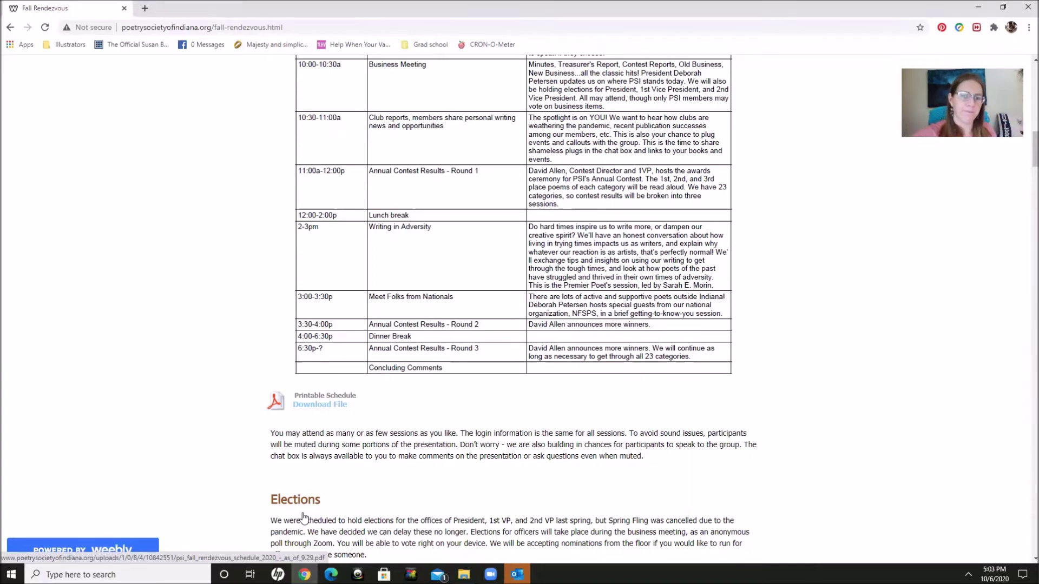
{"action": "scroll", "coordinate": [303, 518], "scroll_direction": "down", "scroll_amount": 7}
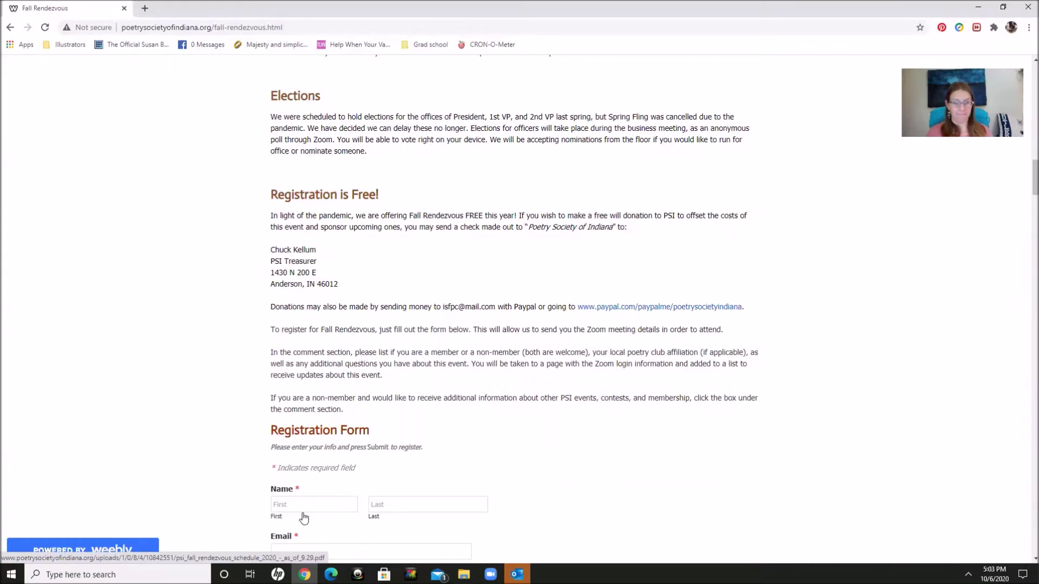
{"action": "scroll", "coordinate": [303, 519], "scroll_direction": "down", "scroll_amount": 6}
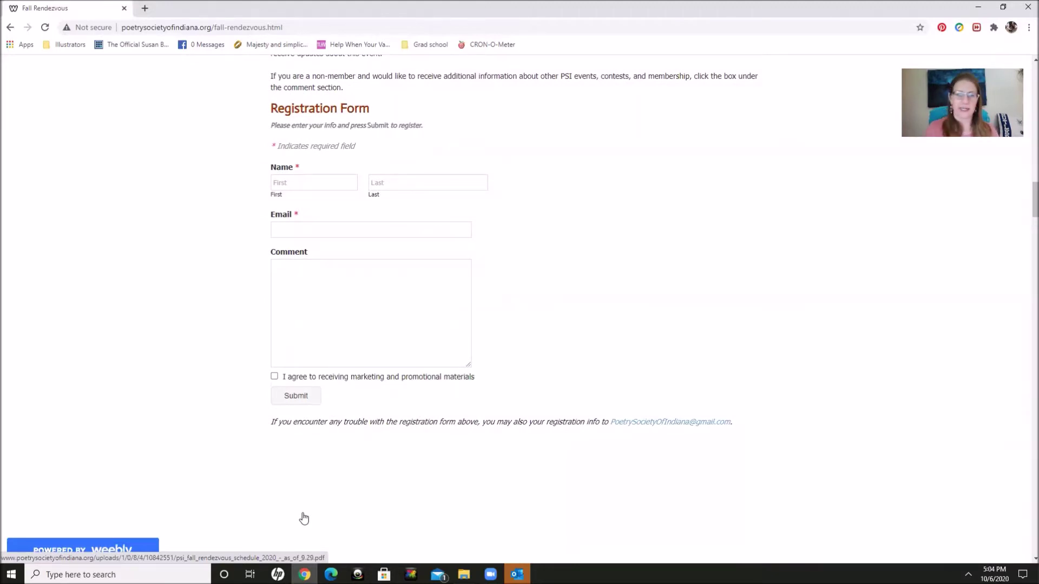
Step: Enter the registrant's first name, last name and e-mail address in the registration form
{"action": "left_click", "coordinate": [287, 181]}
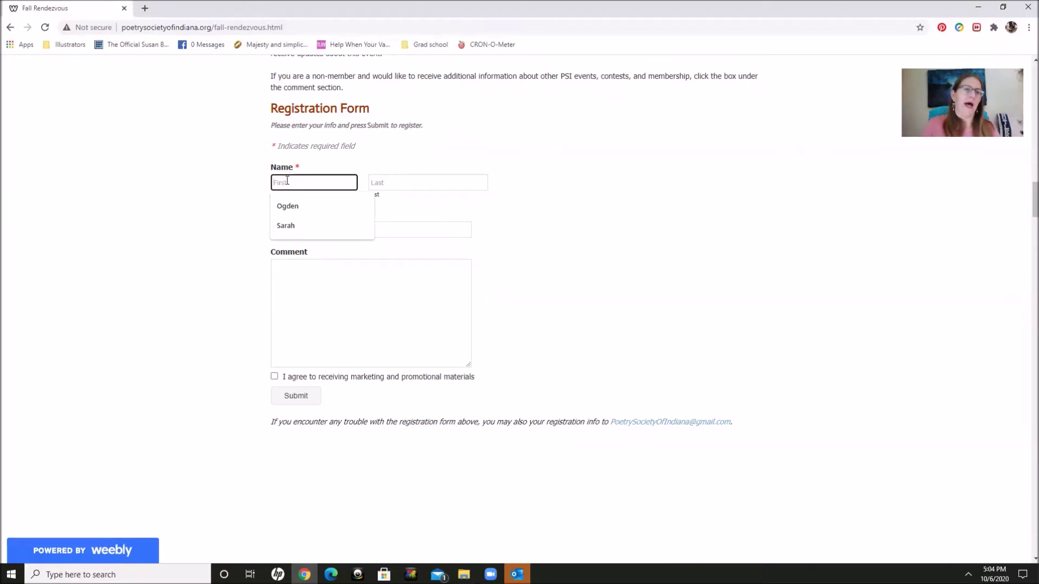
{"action": "type", "text": "Ogden"}
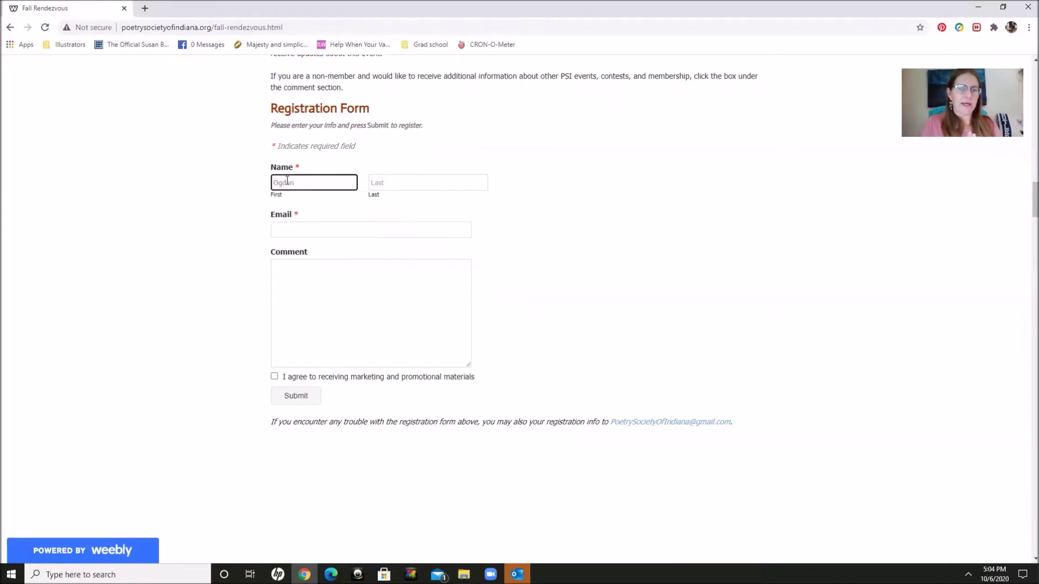
{"action": "left_click", "coordinate": [404, 179]}
{"action": "type", "text": "Nash"}
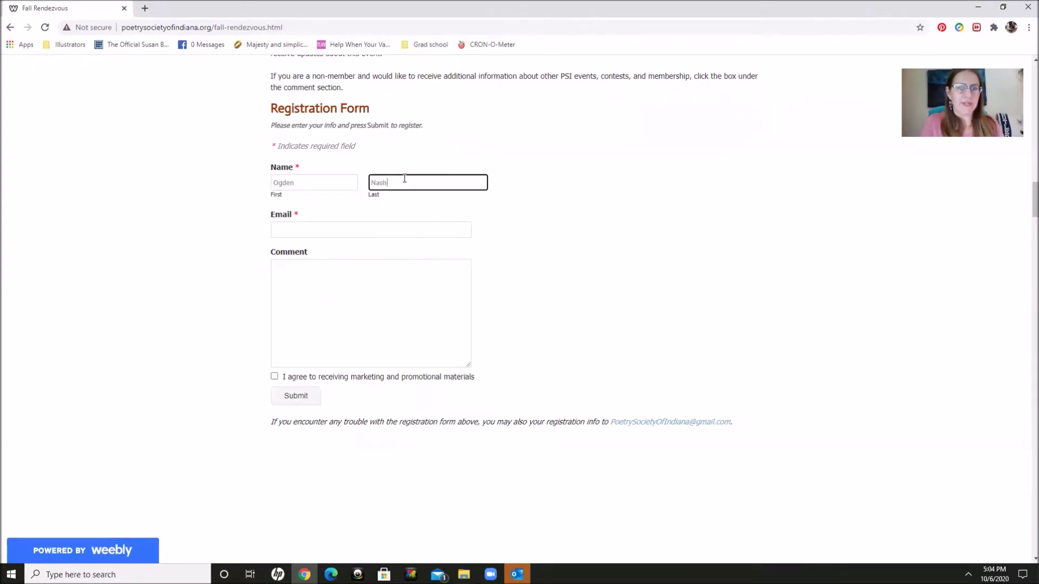
{"action": "left_click", "coordinate": [342, 228]}
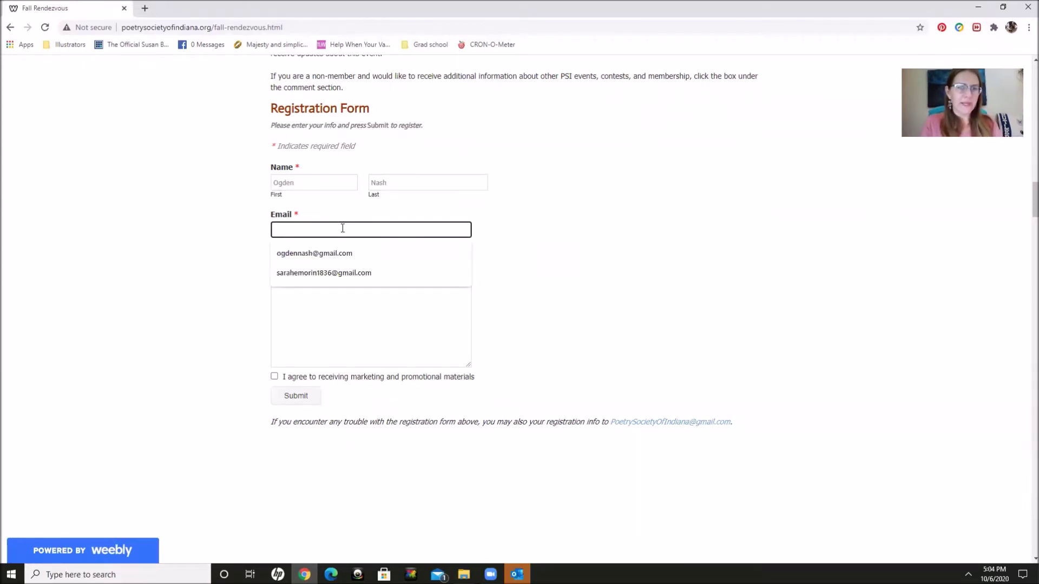
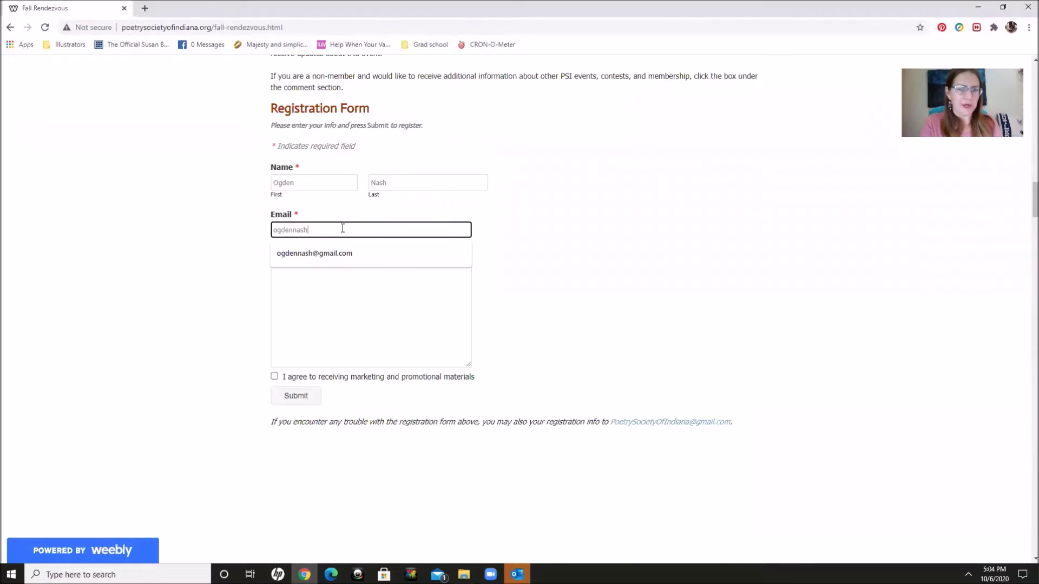
{"action": "left_click", "coordinate": [341, 291]}
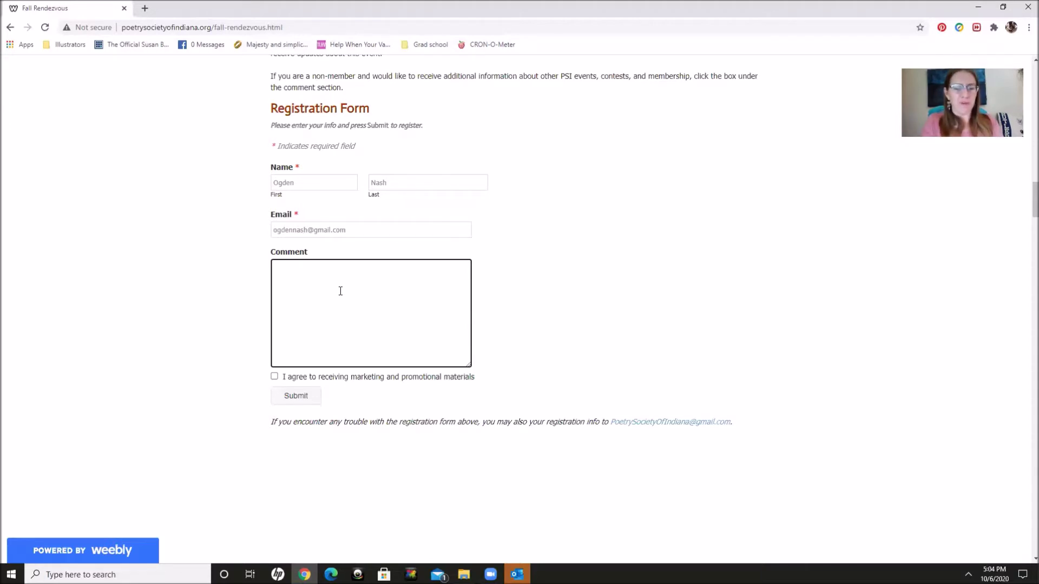
Step: Write 'PSI member Noble Poet' as the comment and tick the marketing-materials agreement box
{"action": "type", "text": "PSI member "}
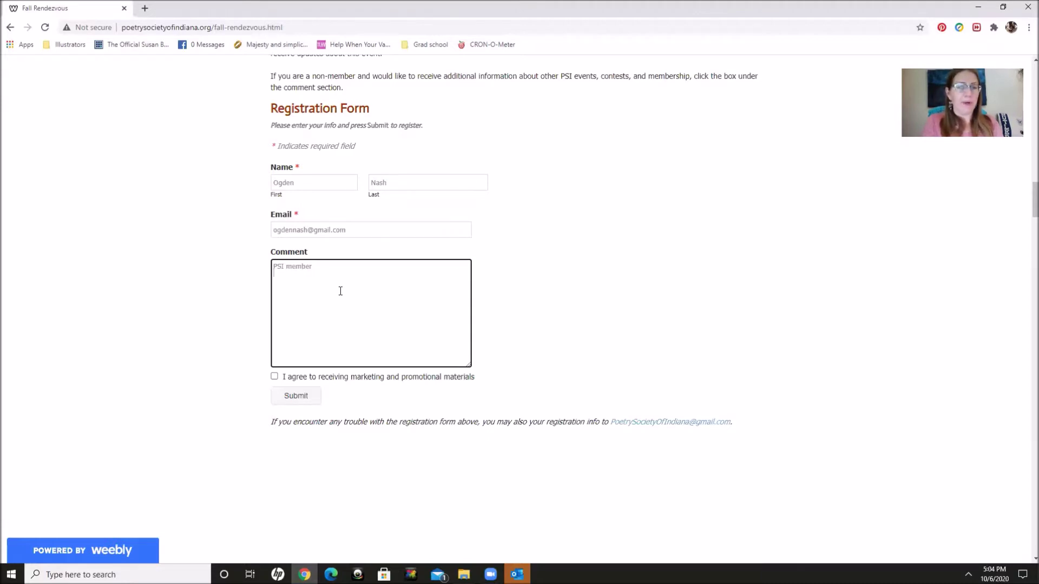
{"action": "type", "text": "Noble Poets"}
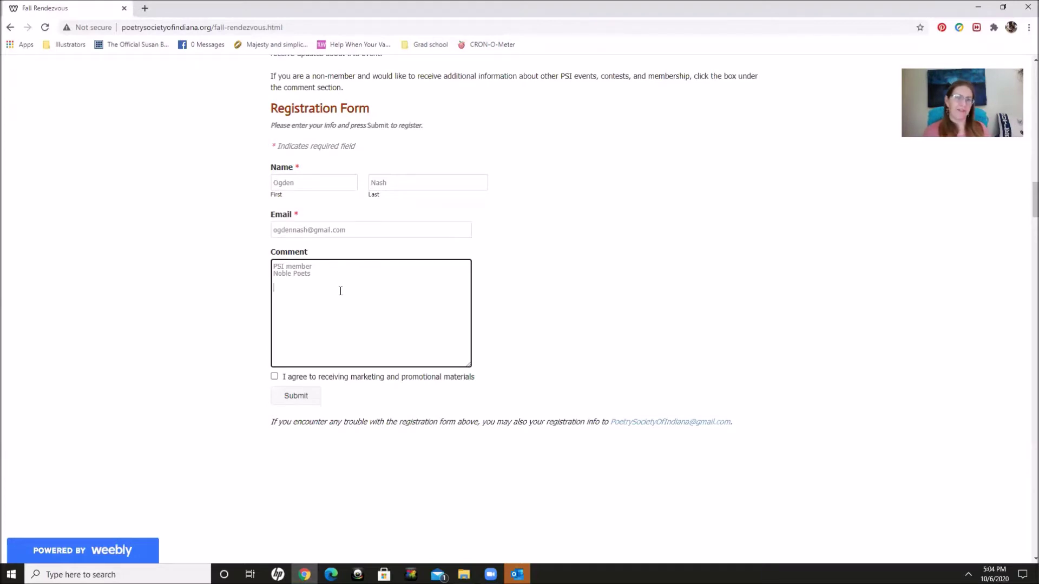
{"action": "left_click", "coordinate": [274, 377]}
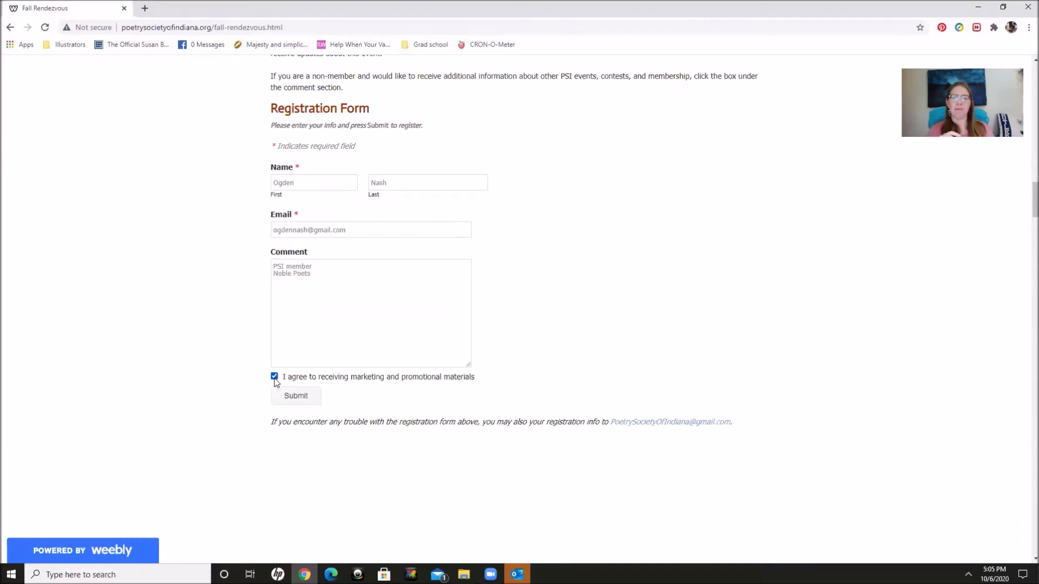
{"action": "mouse_move", "coordinate": [95, 545]}
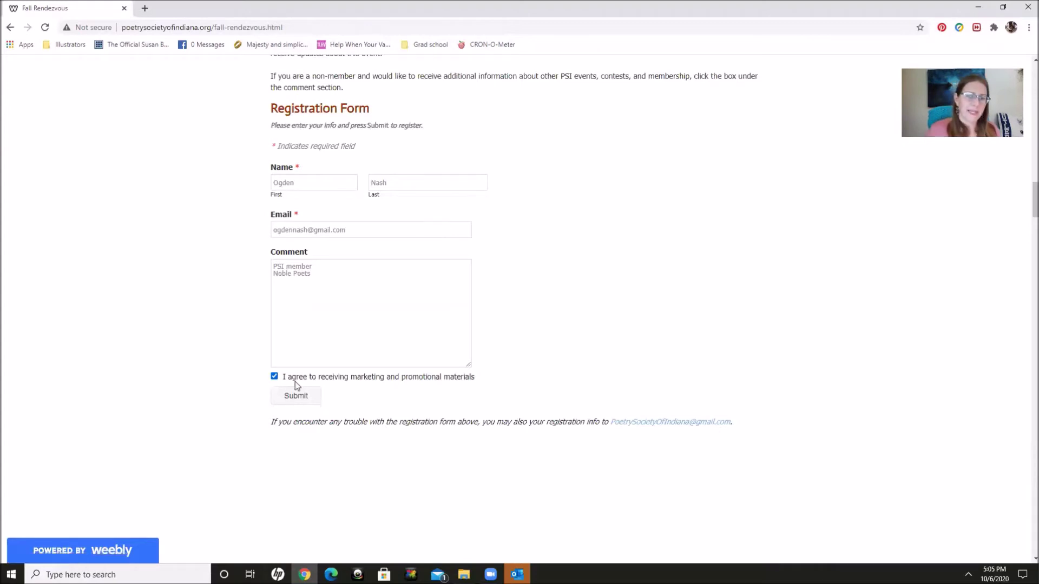
Step: Submit the registration and scroll to the Zoom login details for Oct 16-17
{"action": "left_click", "coordinate": [294, 396]}
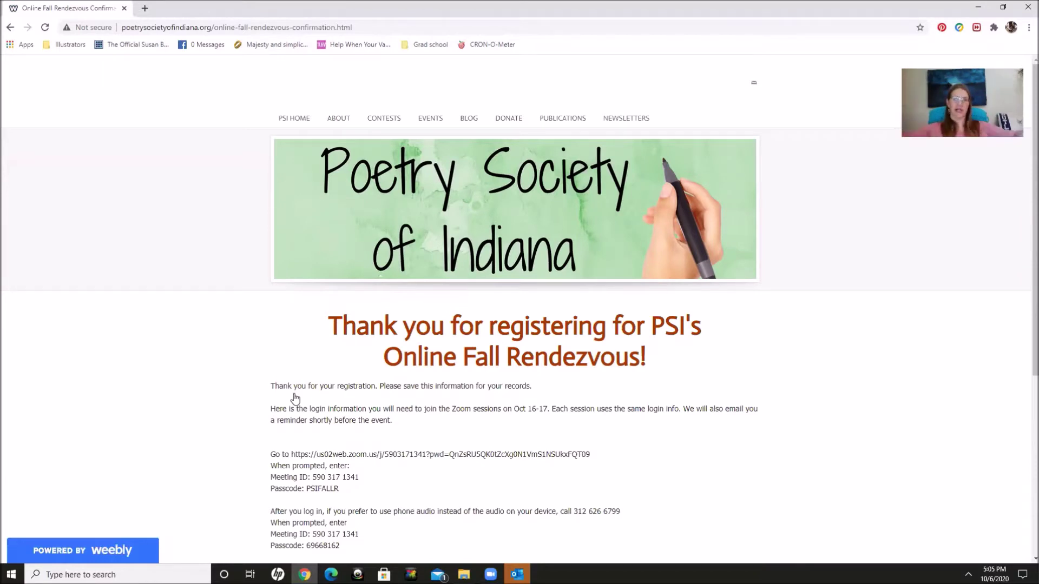
{"action": "scroll", "coordinate": [296, 406], "scroll_direction": "down", "scroll_amount": 4}
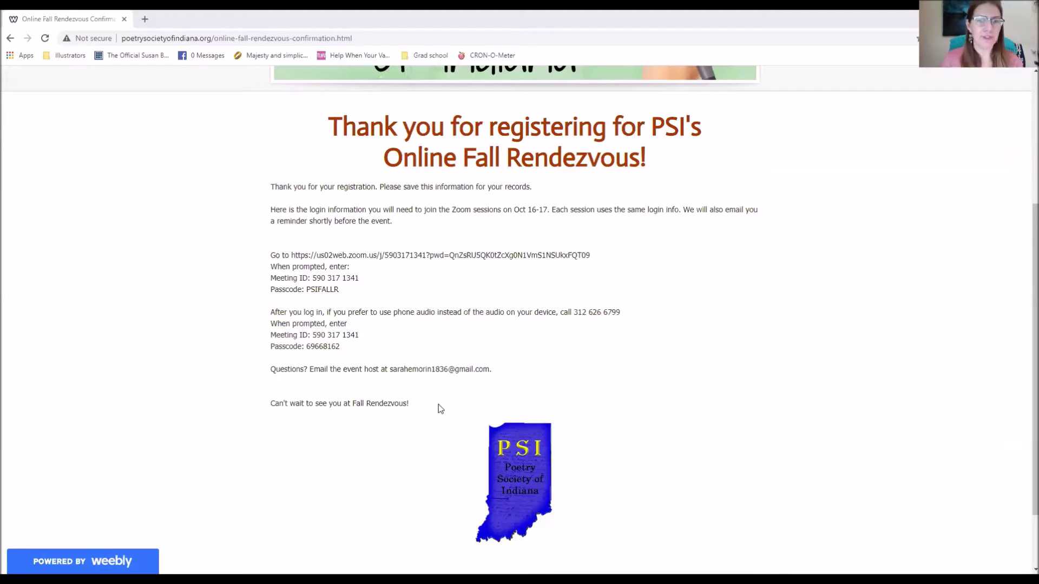
Step: Highlight just the Zoom join link in the confirmation message
{"action": "left_click_drag", "start_coordinate": [438, 410], "coordinate": [295, 133]}
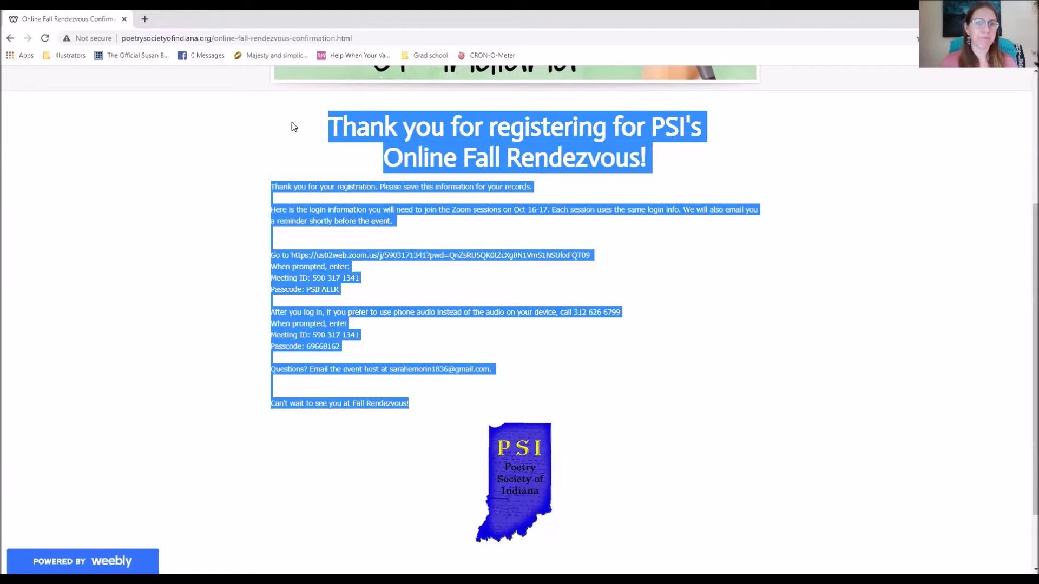
{"action": "left_click", "coordinate": [407, 276]}
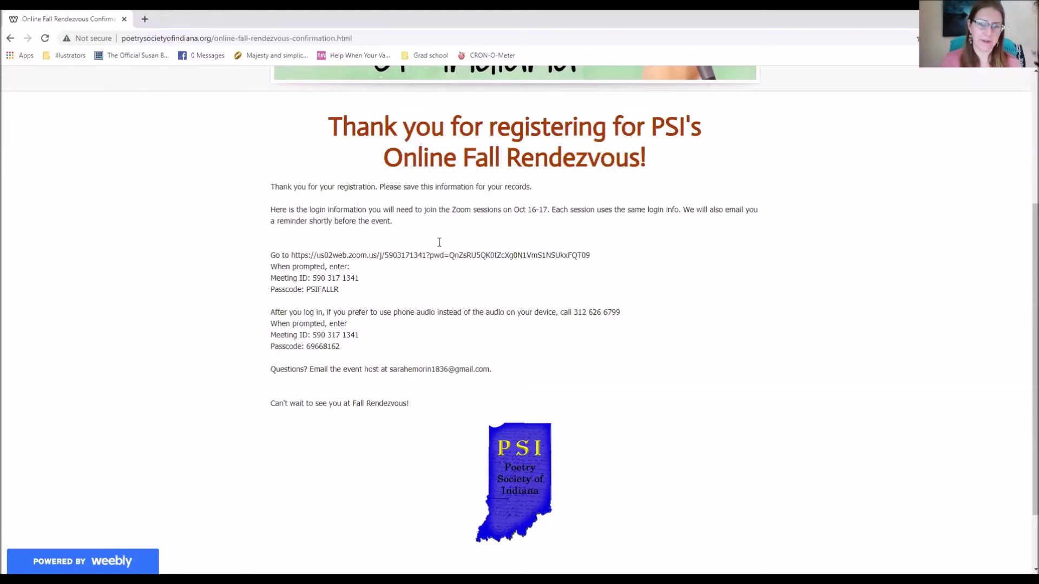
{"action": "left_click_drag", "start_coordinate": [597, 256], "coordinate": [292, 255]}
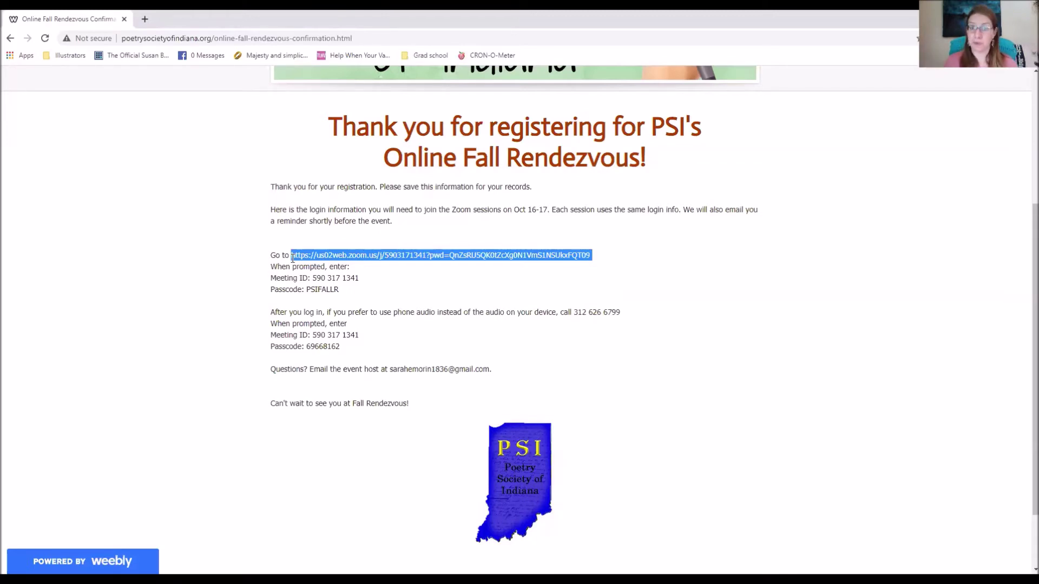
Step: Load zoom.us's Join a Meeting page in a new tab, then go back to the confirmation tab
{"action": "left_click", "coordinate": [146, 20]}
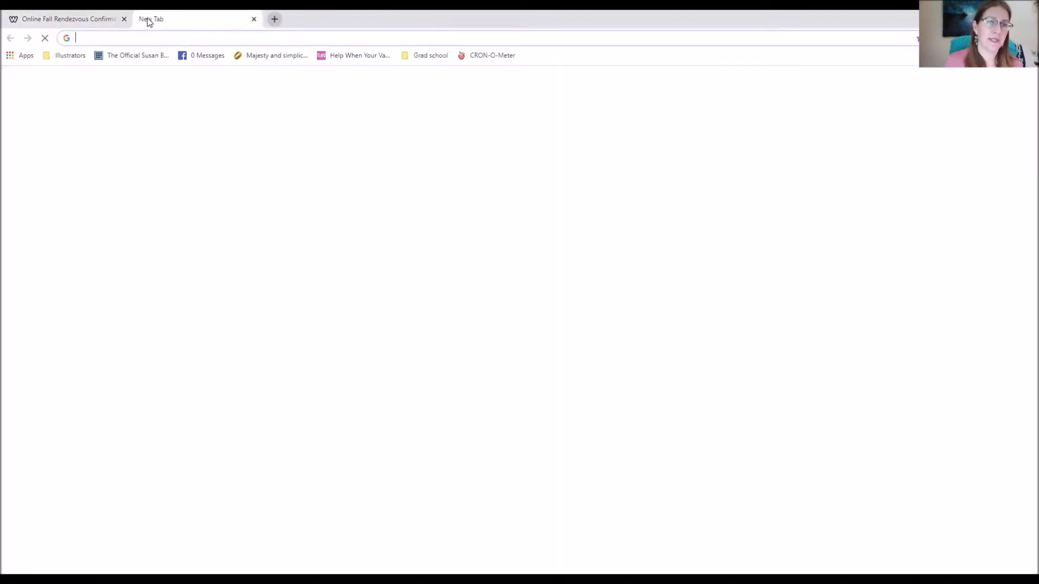
{"action": "type", "text": "zoom."}
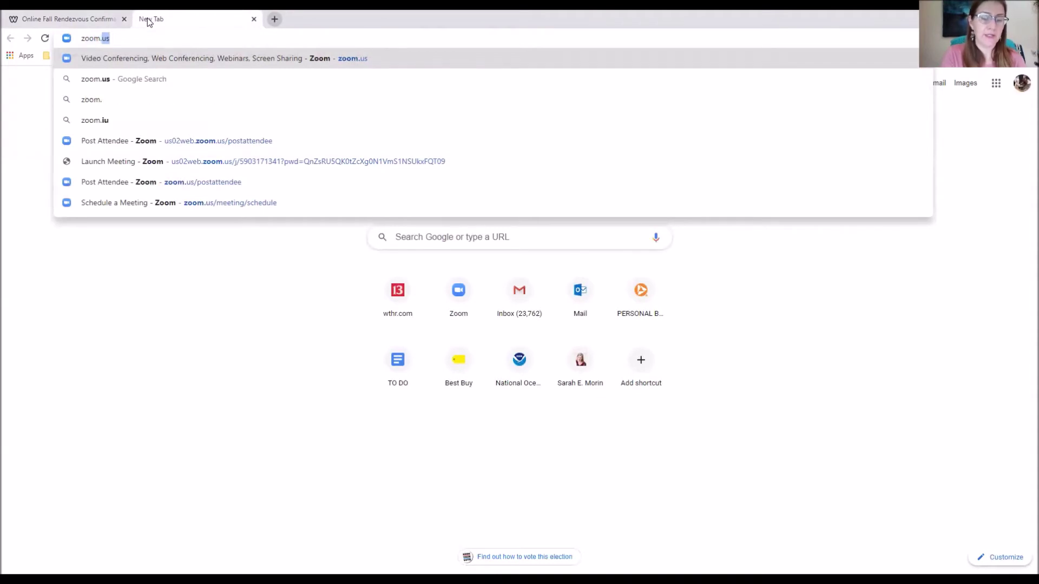
{"action": "type", "text": "us"}
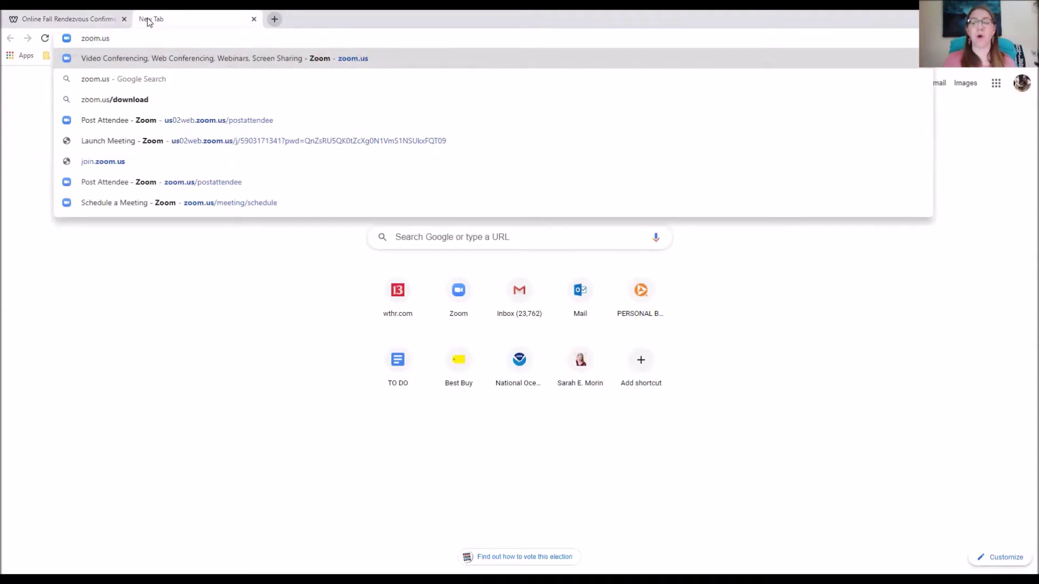
{"action": "key", "text": "Return"}
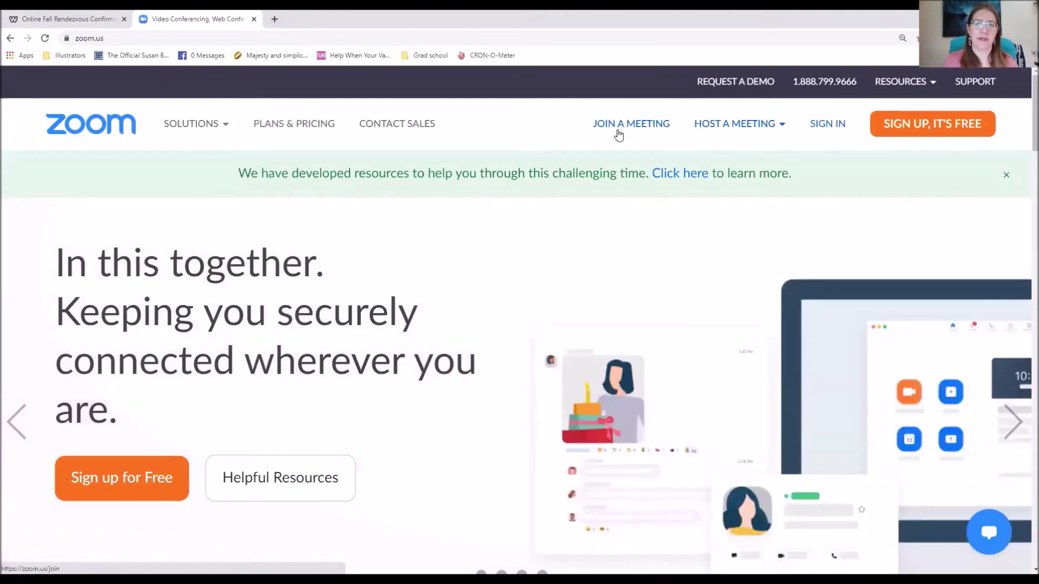
{"action": "left_click", "coordinate": [619, 127]}
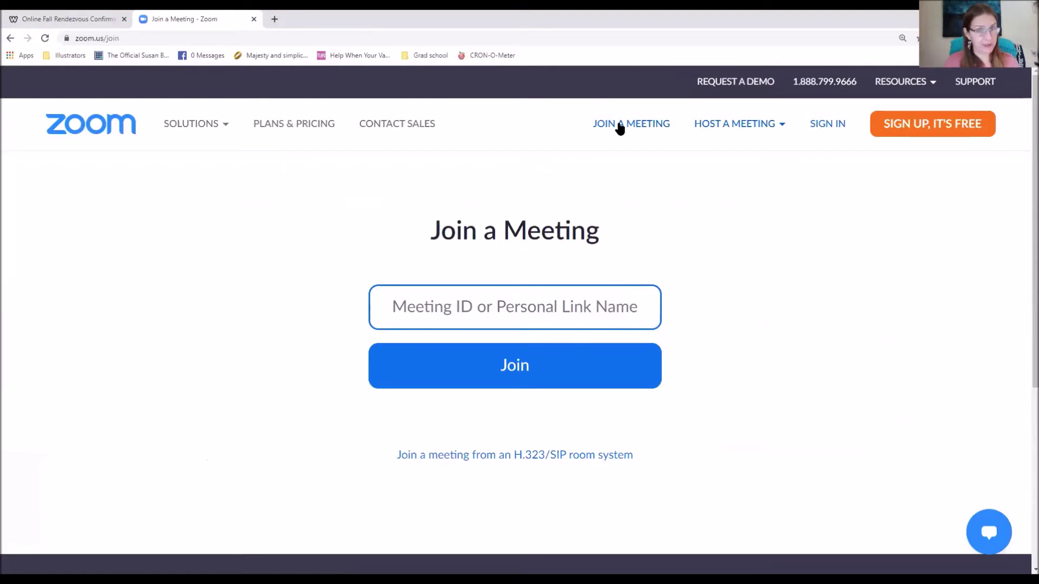
{"action": "left_click", "coordinate": [27, 19]}
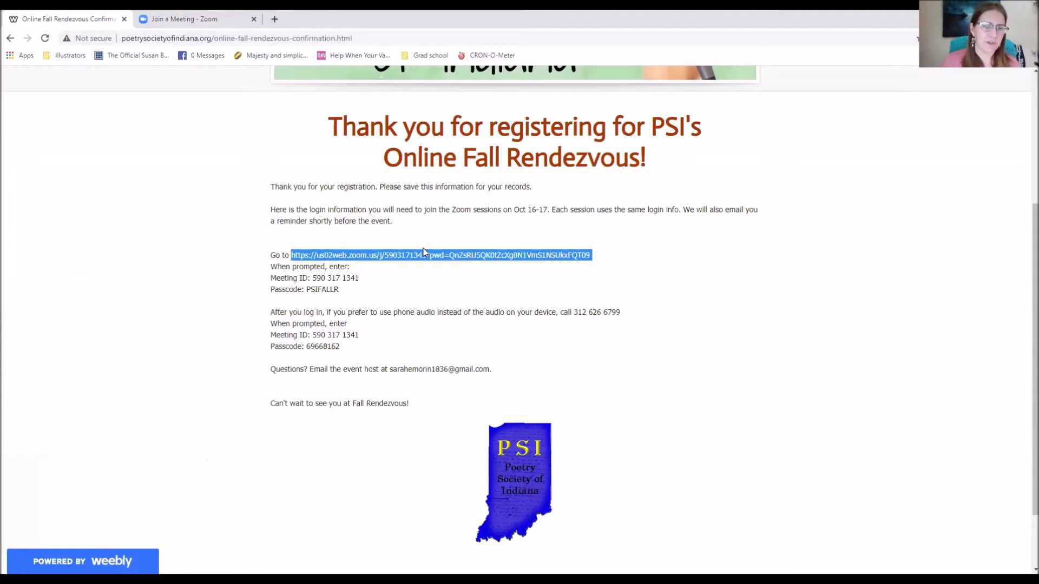
Step: Select the Zoom meeting ID, then the passcode, then the dial-in phone number
{"action": "left_click_drag", "start_coordinate": [359, 278], "coordinate": [315, 276]}
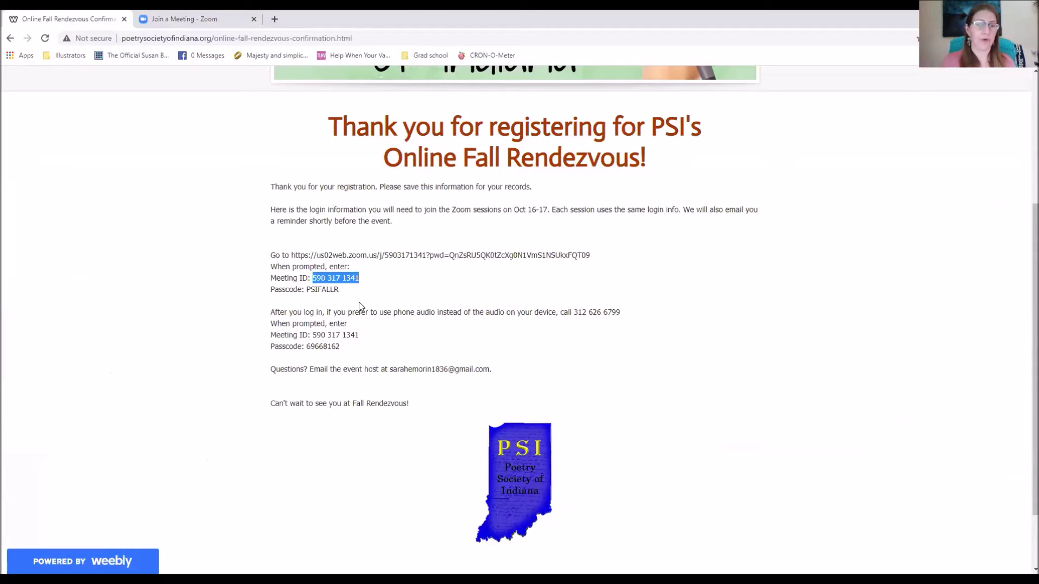
{"action": "left_click_drag", "start_coordinate": [339, 289], "coordinate": [308, 290]}
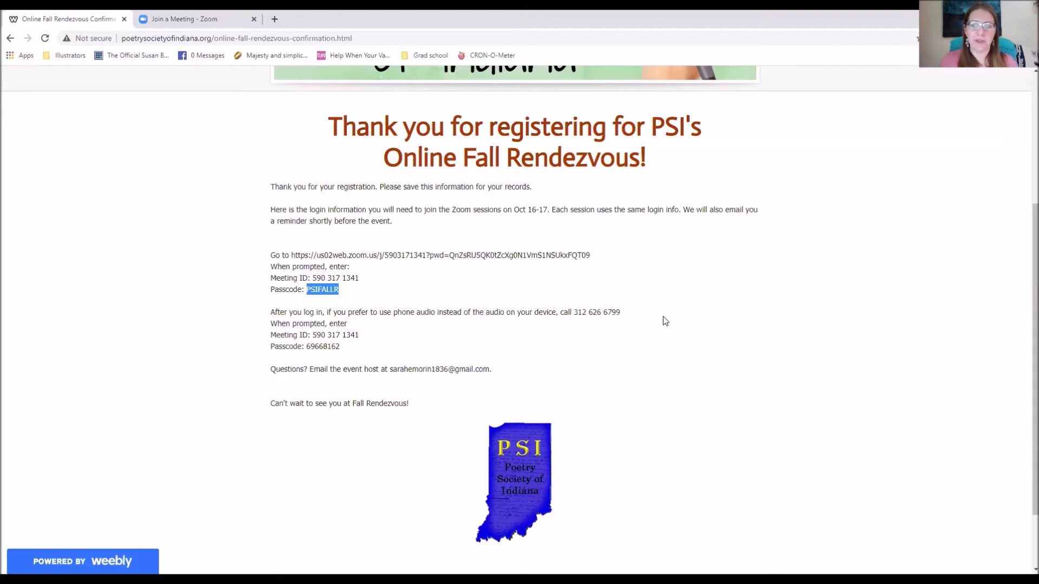
{"action": "left_click", "coordinate": [630, 307]}
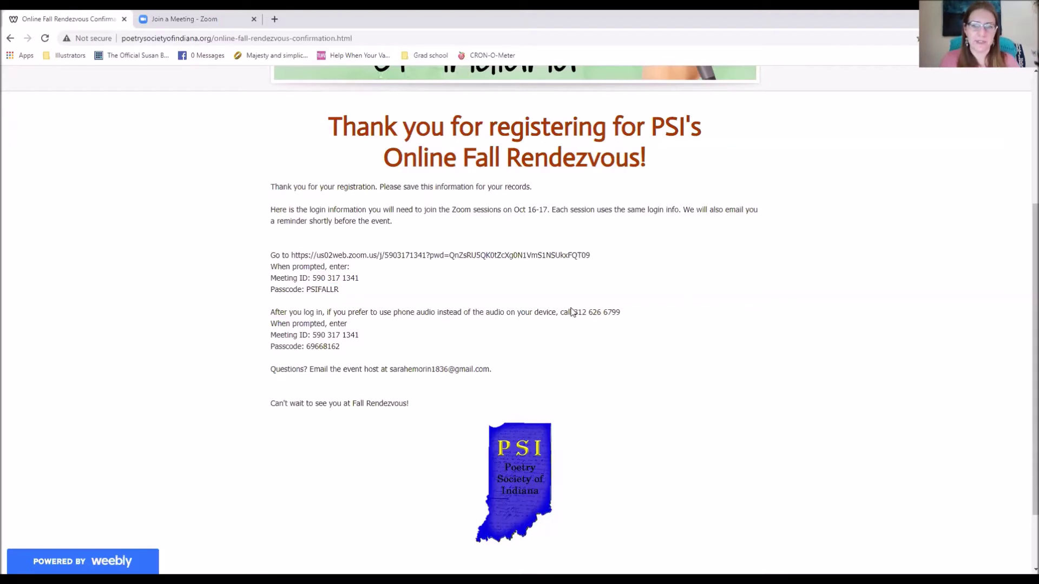
{"action": "right_click", "coordinate": [573, 311]}
{"action": "left_click", "coordinate": [610, 298]}
{"action": "left_click_drag", "start_coordinate": [644, 313], "coordinate": [575, 312]}
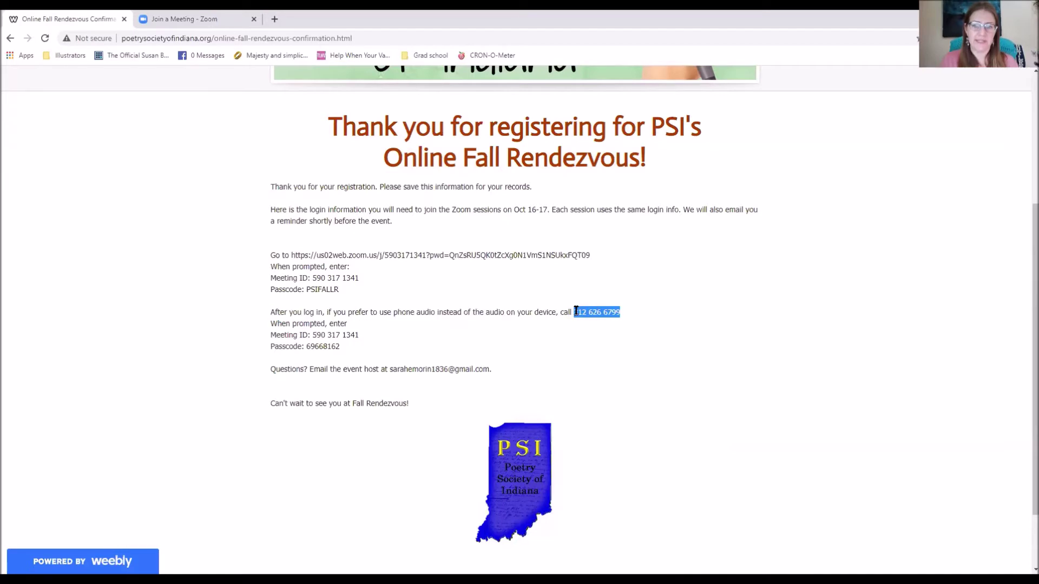